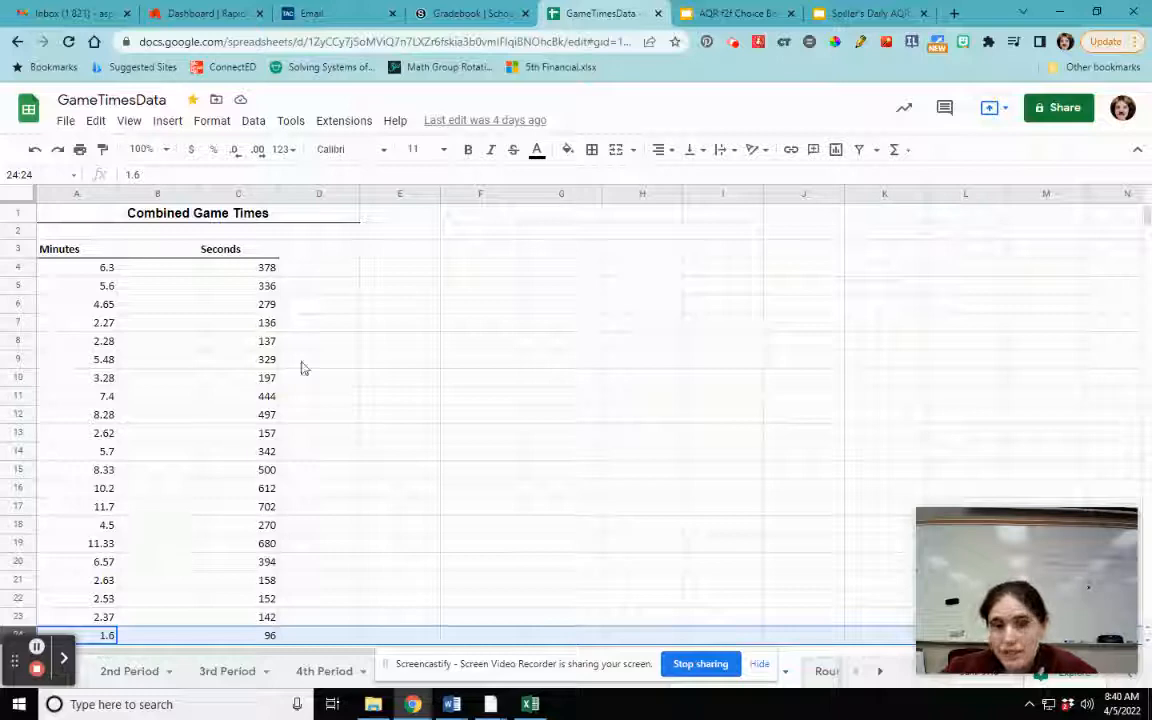
# - Select the Seconds column including its header, range C3:C122
pyautogui.scroll(-6, 237, 363)
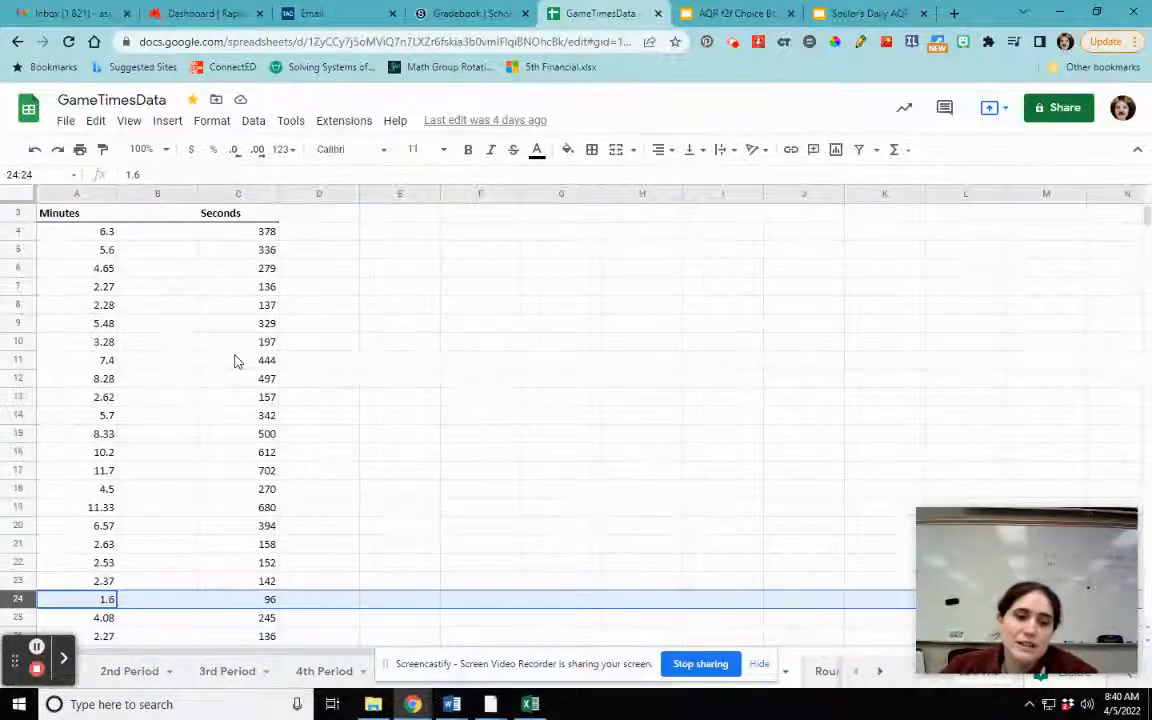
pyautogui.scroll(-2, 237, 362)
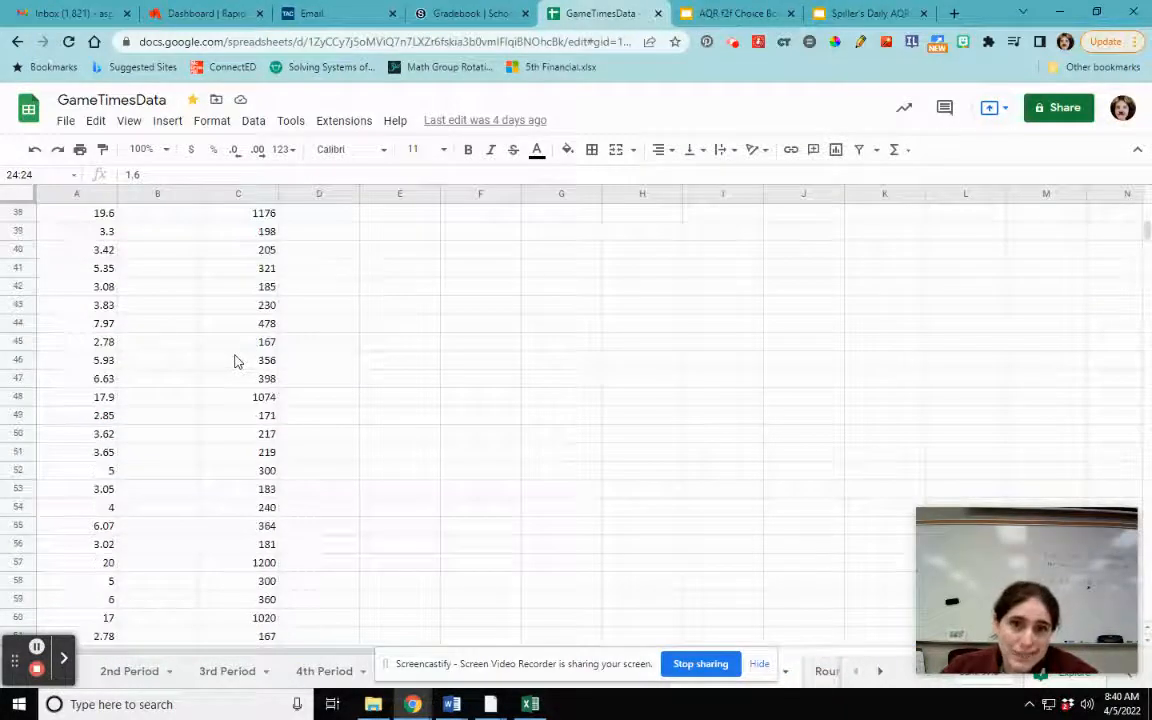
pyautogui.scroll(10, 453, 532)
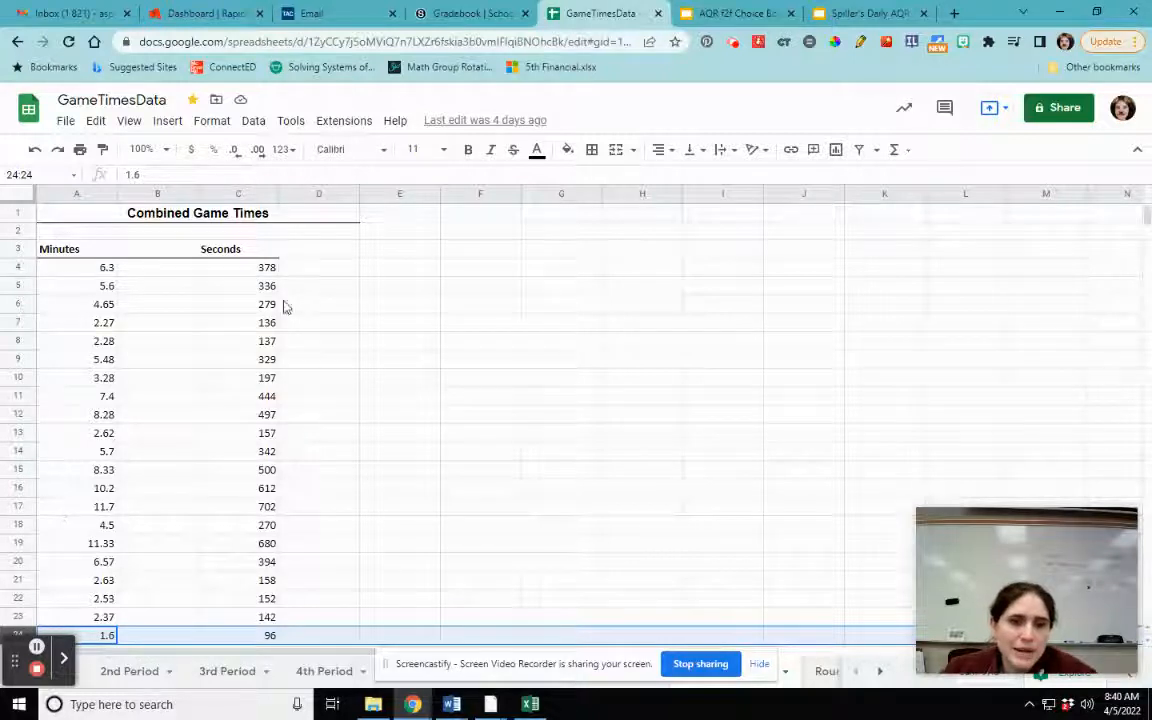
pyautogui.click(263, 272)
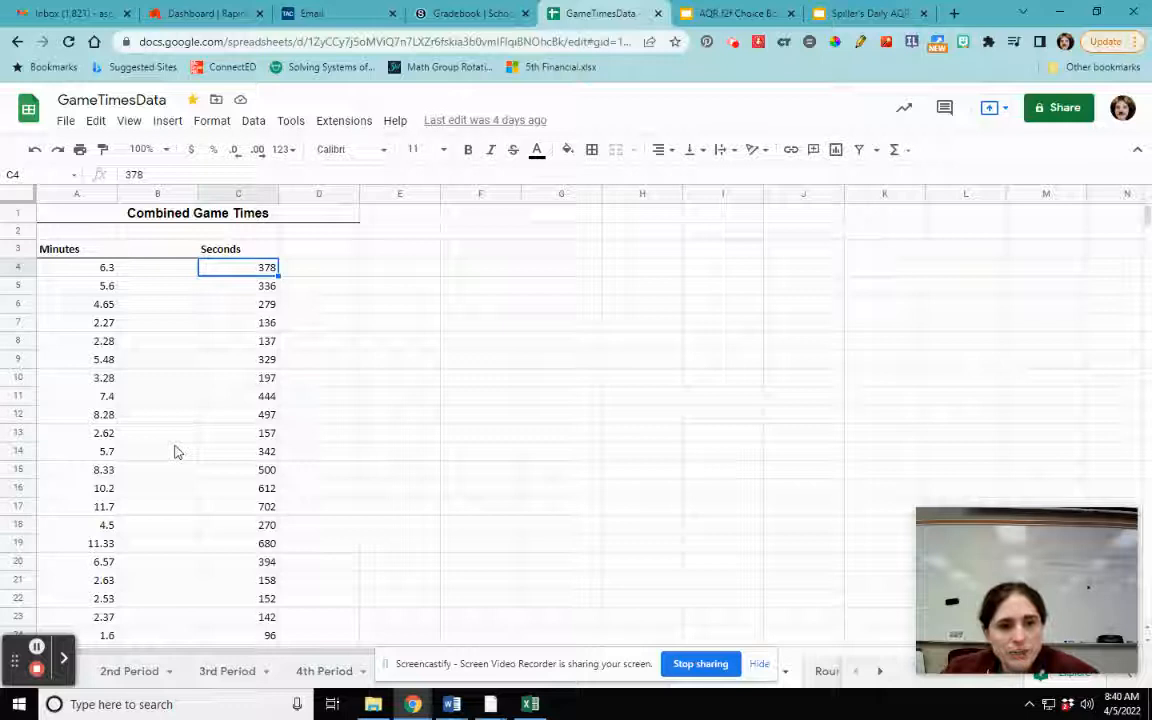
pyautogui.click(229, 251)
pyautogui.moveTo(231, 312); pyautogui.dragTo(249, 424)
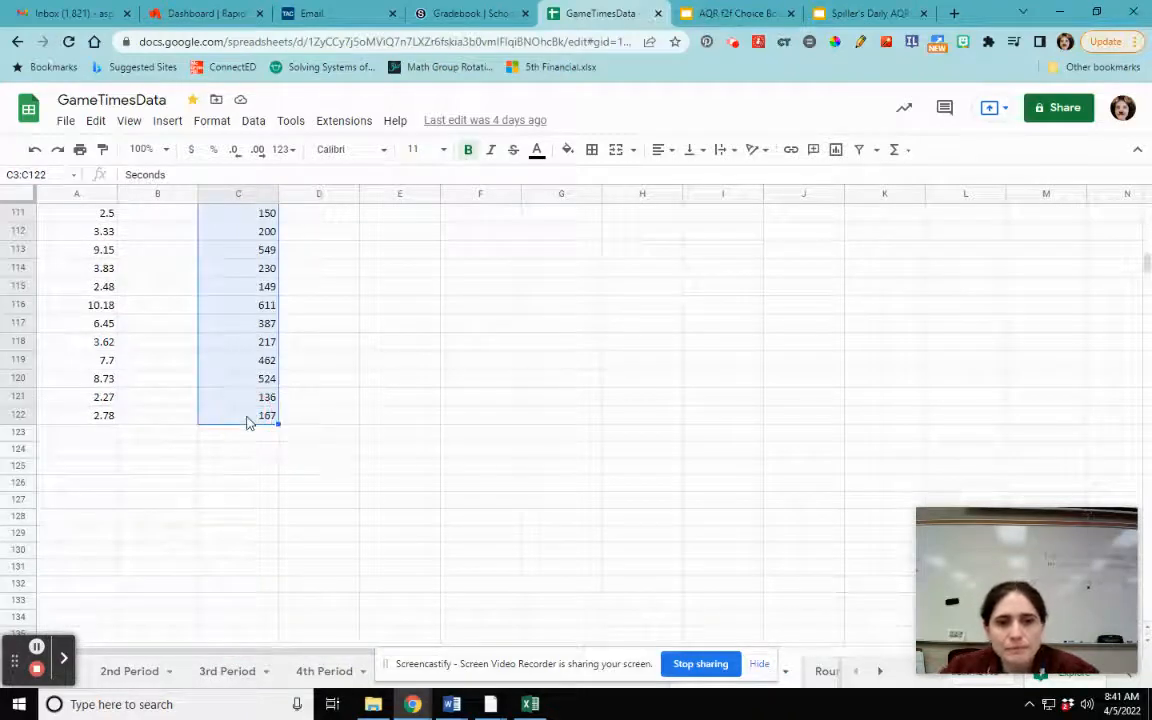
# - Insert a chart from the selected Seconds data
pyautogui.scroll(10, 463, 571)
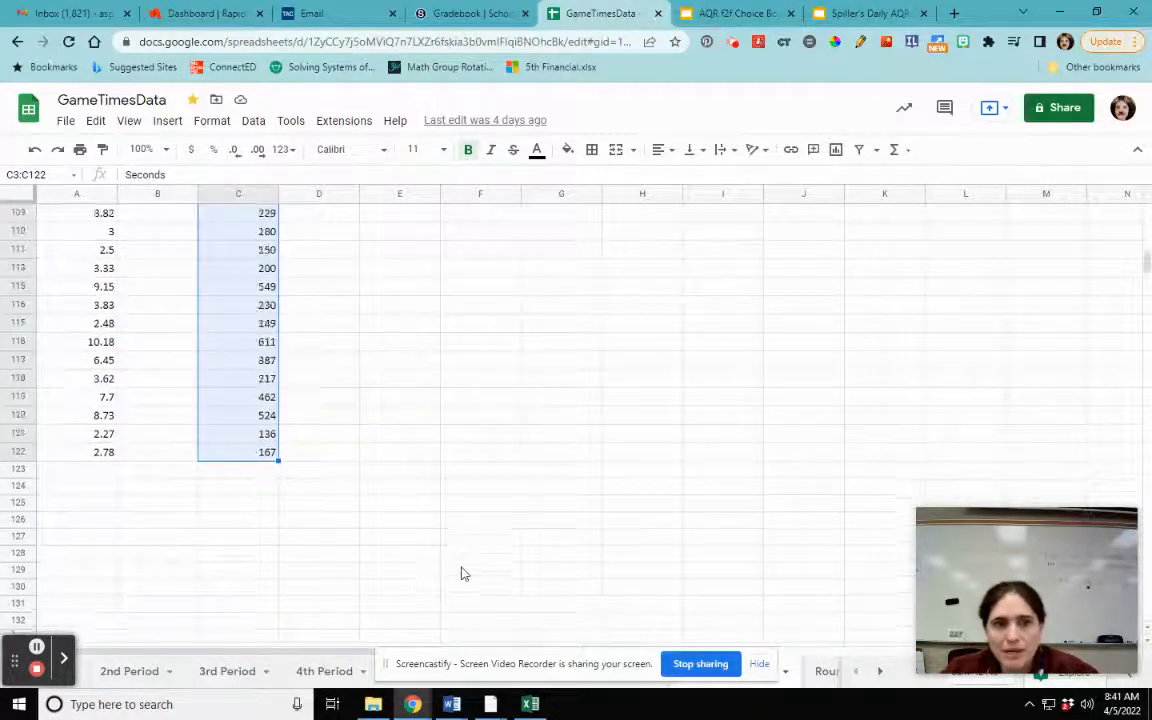
pyautogui.scroll(5, 440, 545)
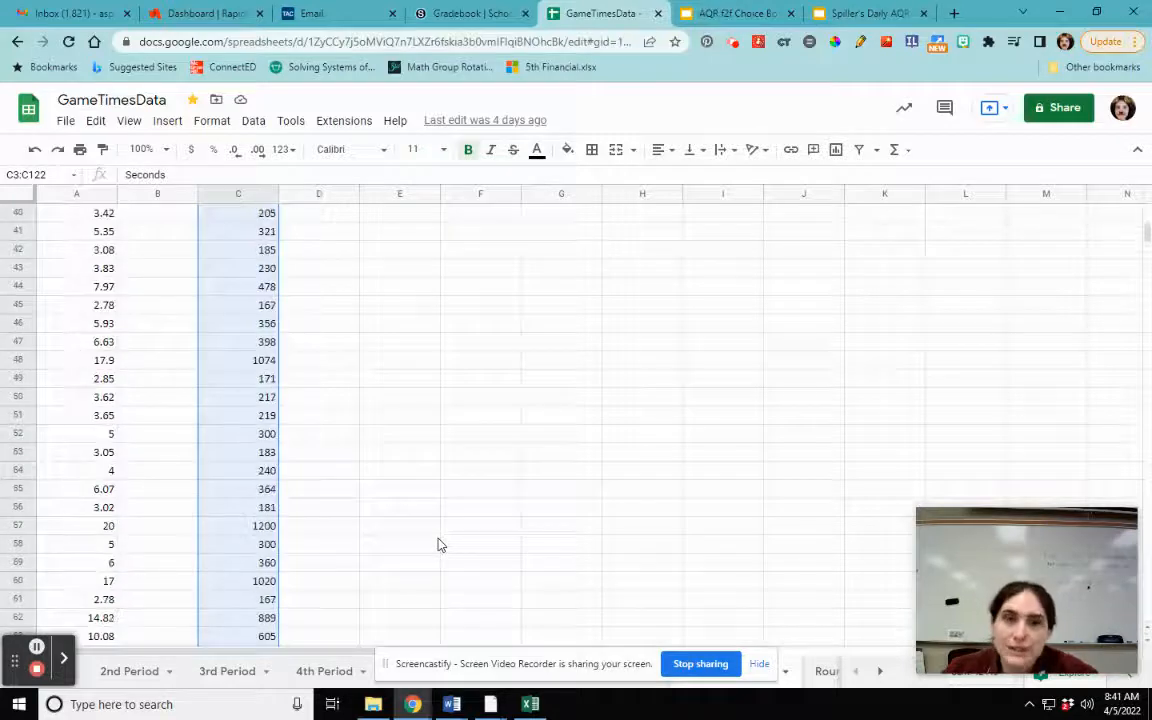
pyautogui.scroll(13, 440, 545)
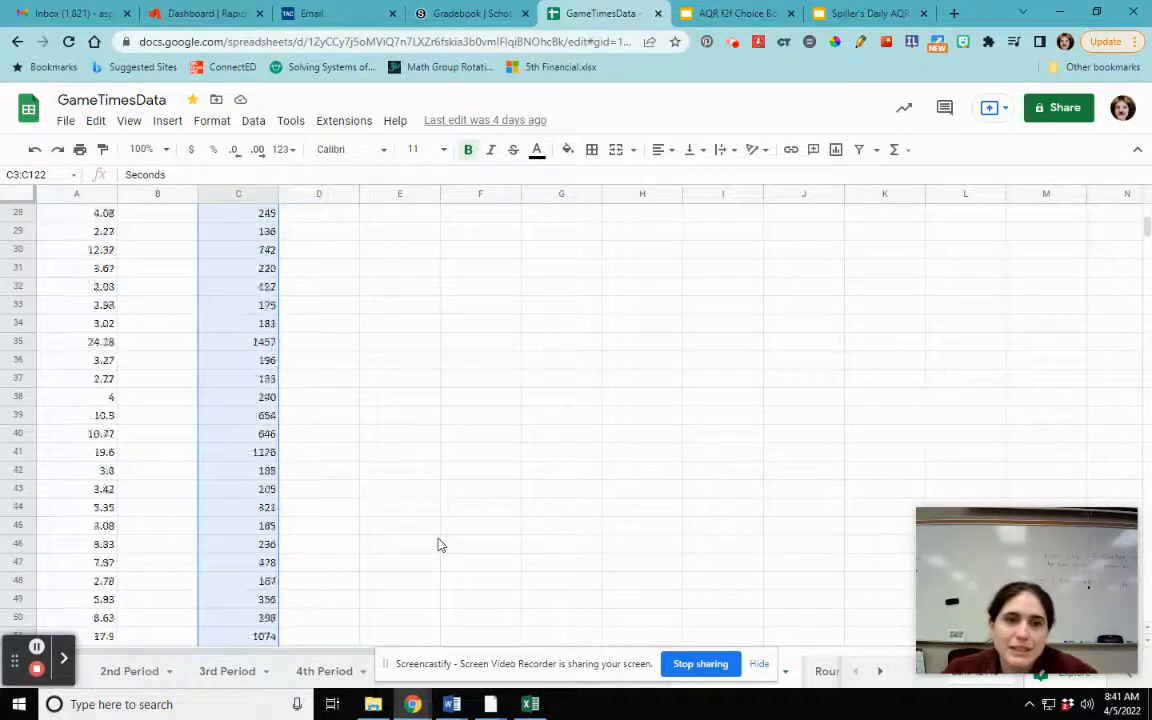
pyautogui.click(168, 121)
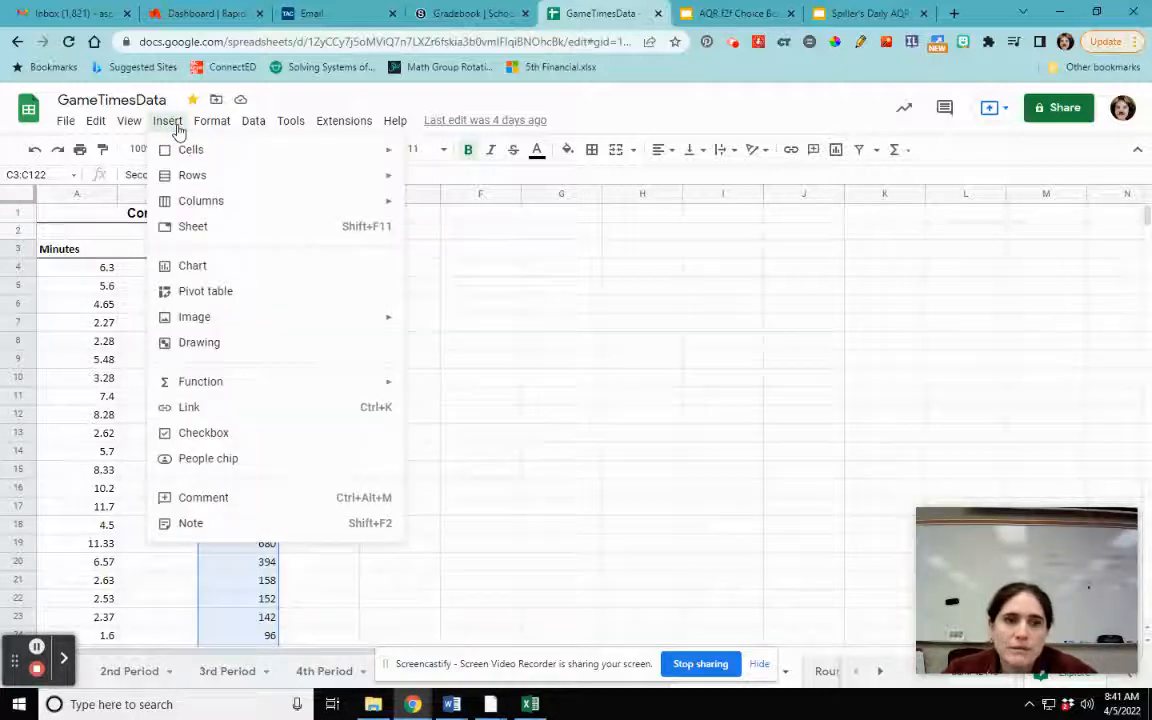
pyautogui.click(200, 268)
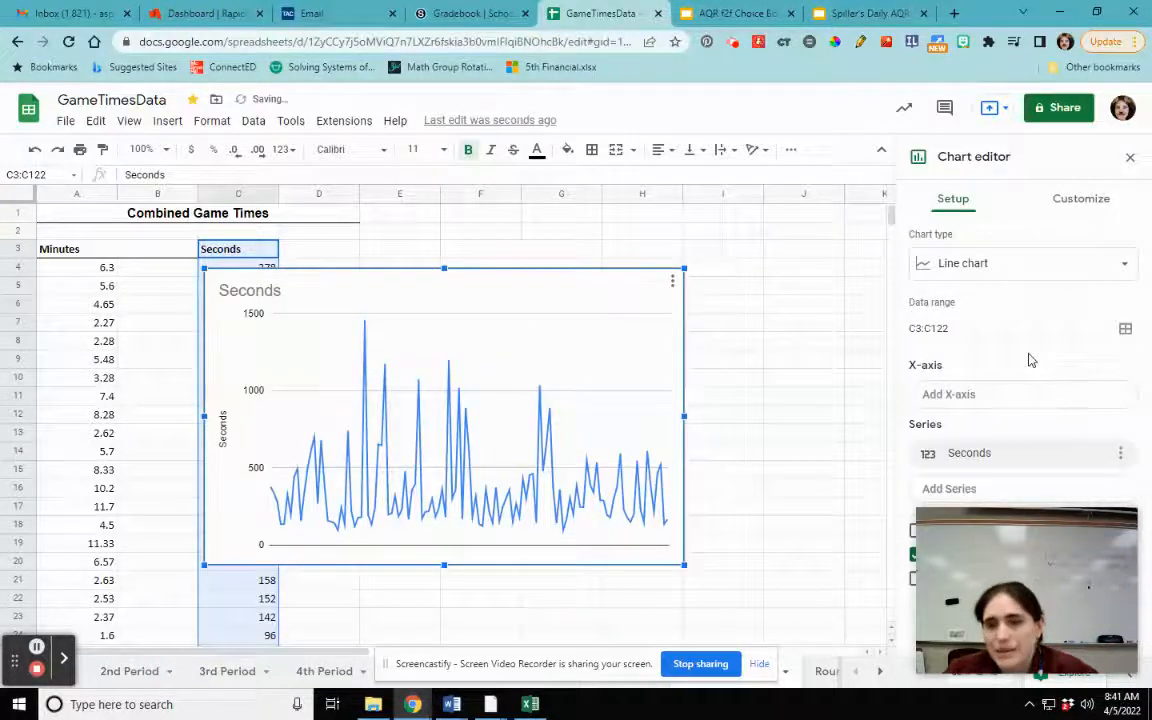
# - Move the new chart clear of the Seconds column and change its chart type to a histogram
pyautogui.moveTo(1010, 551); pyautogui.dragTo(93, 507)
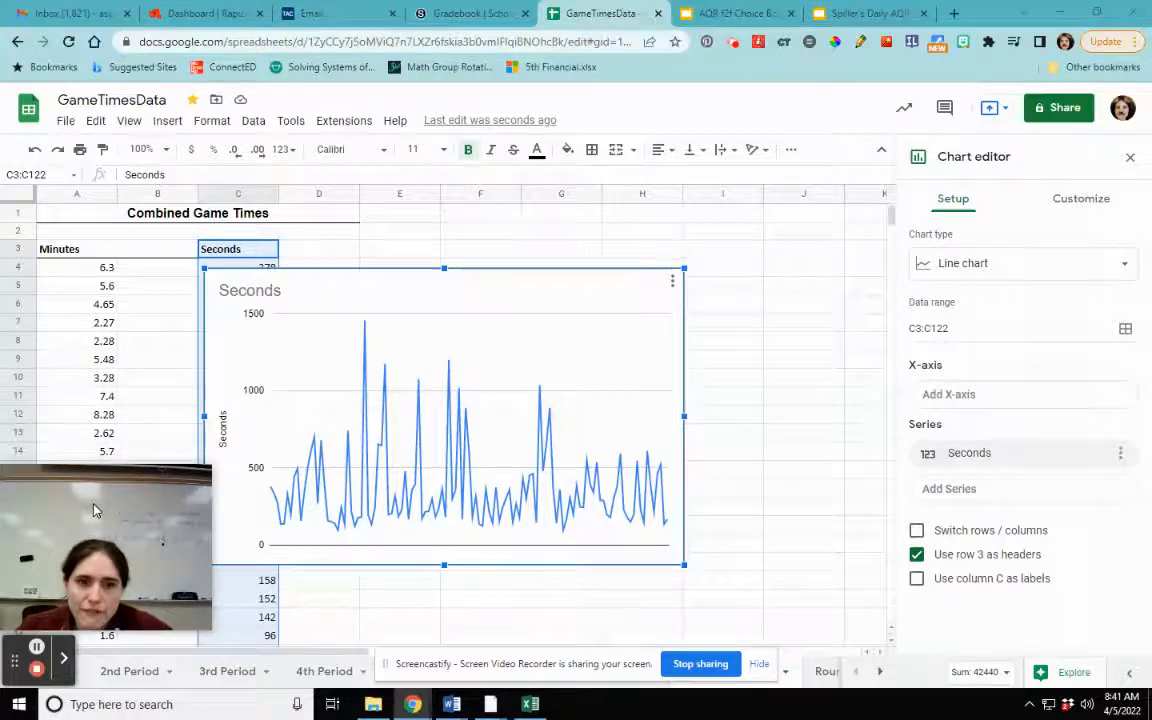
pyautogui.click(659, 306)
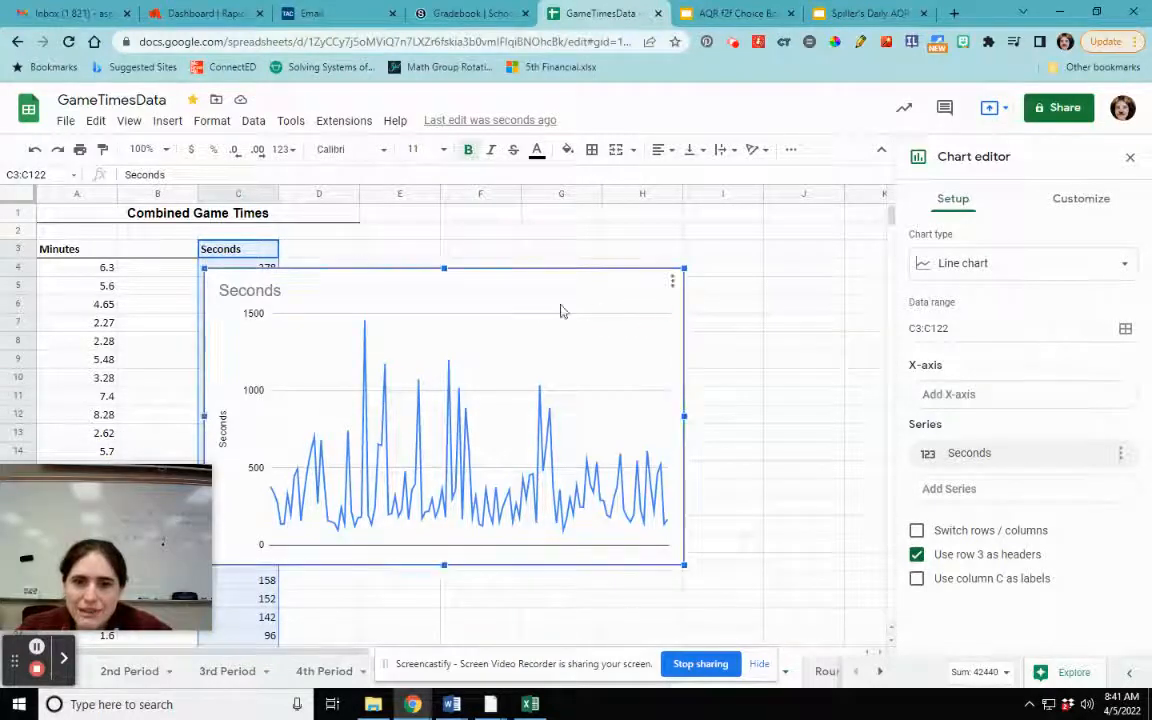
pyautogui.moveTo(566, 278); pyautogui.dragTo(694, 261)
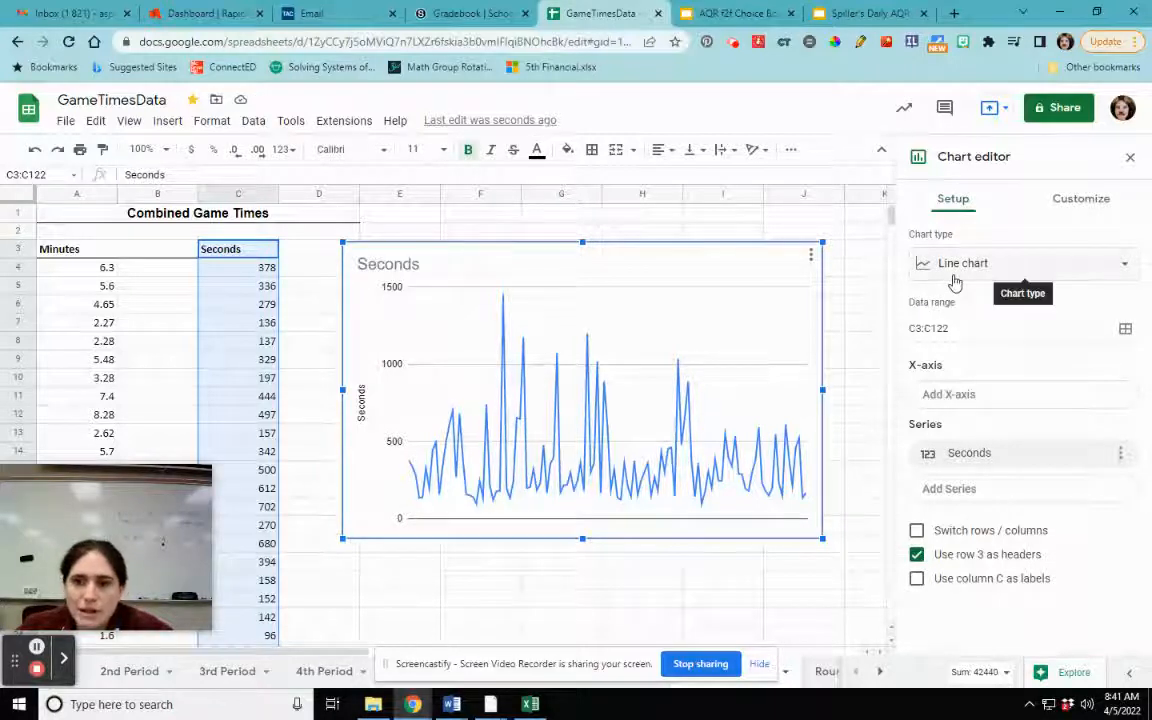
pyautogui.click(1121, 266)
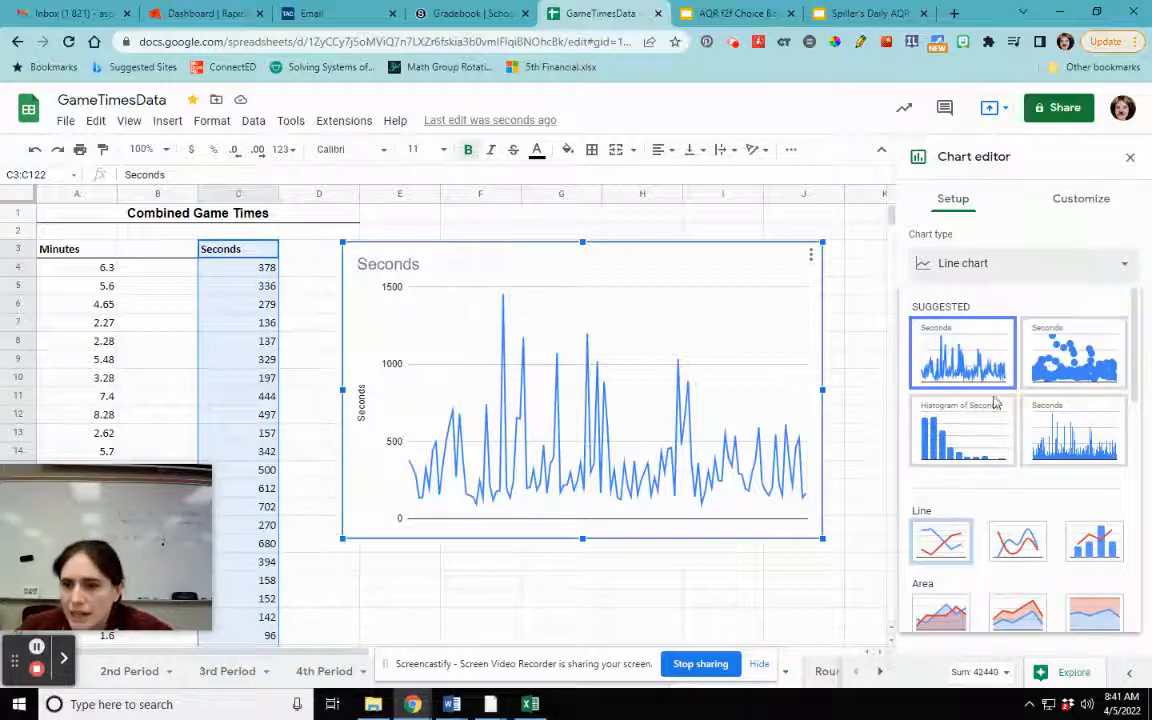
pyautogui.click(953, 447)
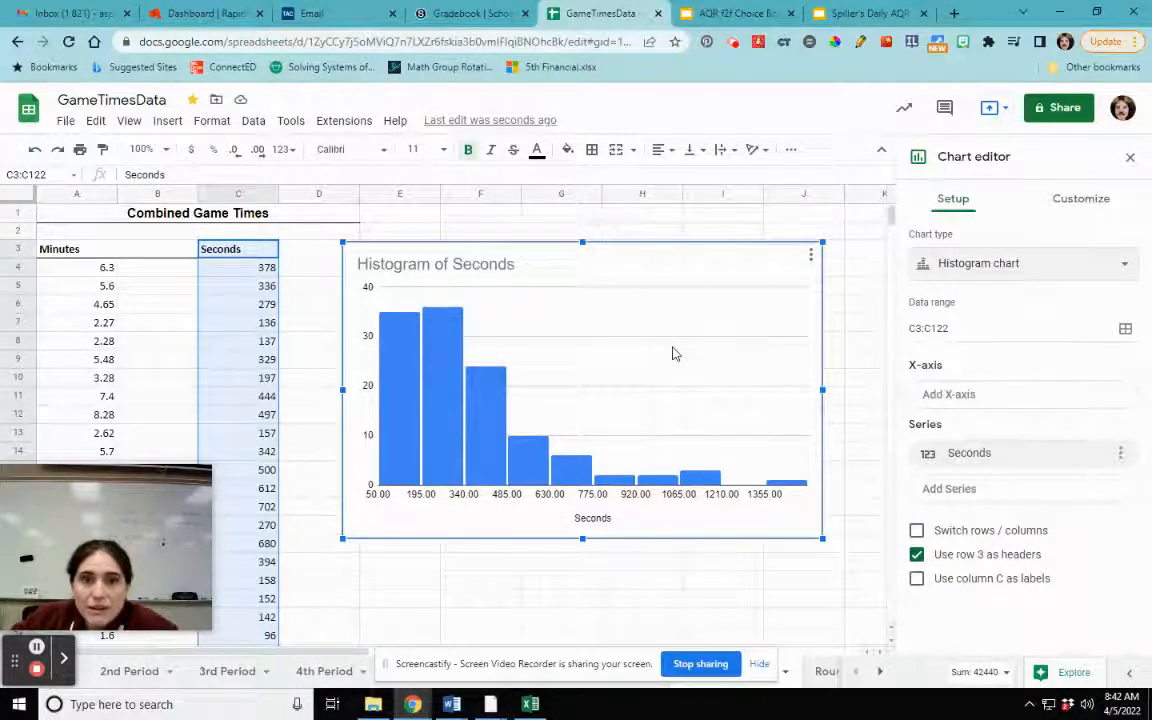
# - Replace the histogram's title with "Uno Times in Seconds"
pyautogui.click(462, 266)
pyautogui.click(462, 264)
pyautogui.write('U')
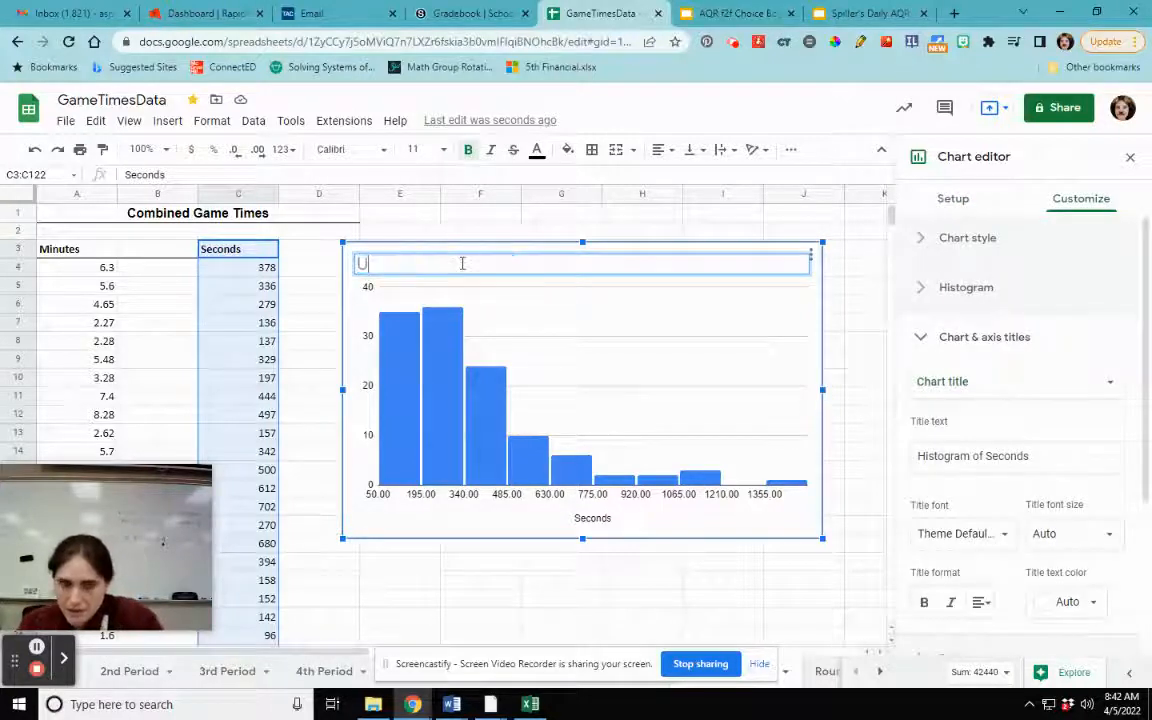
pyautogui.write('no Times n in Seconds')
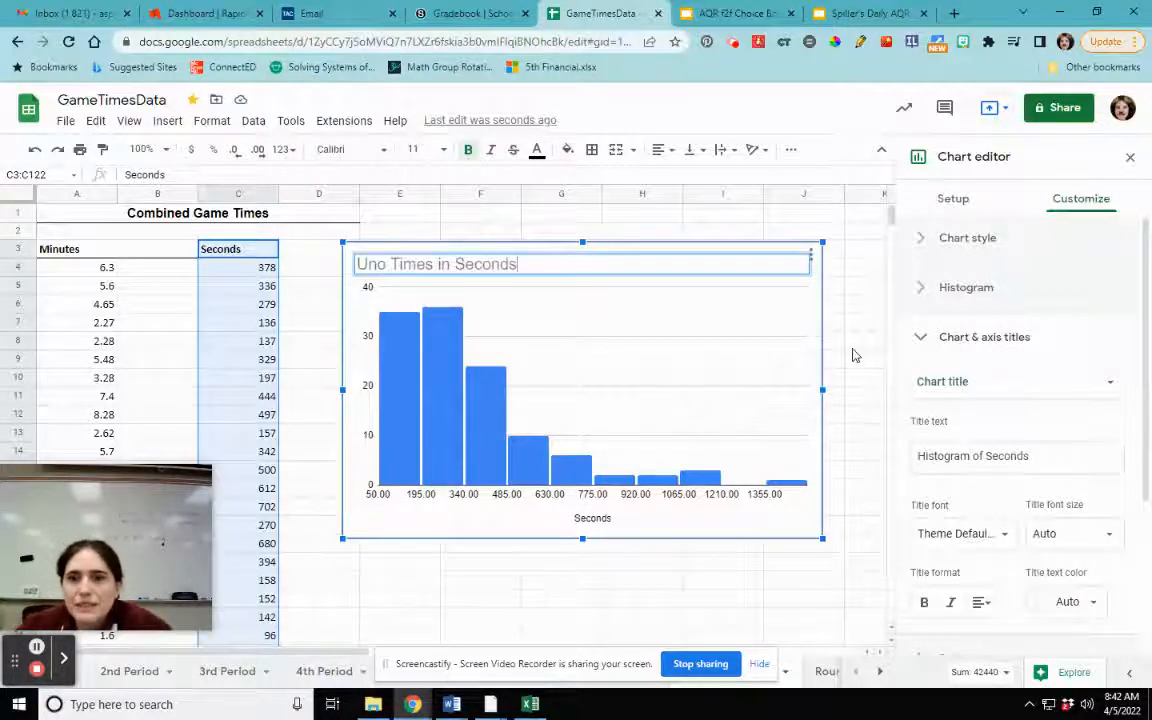
pyautogui.click(853, 349)
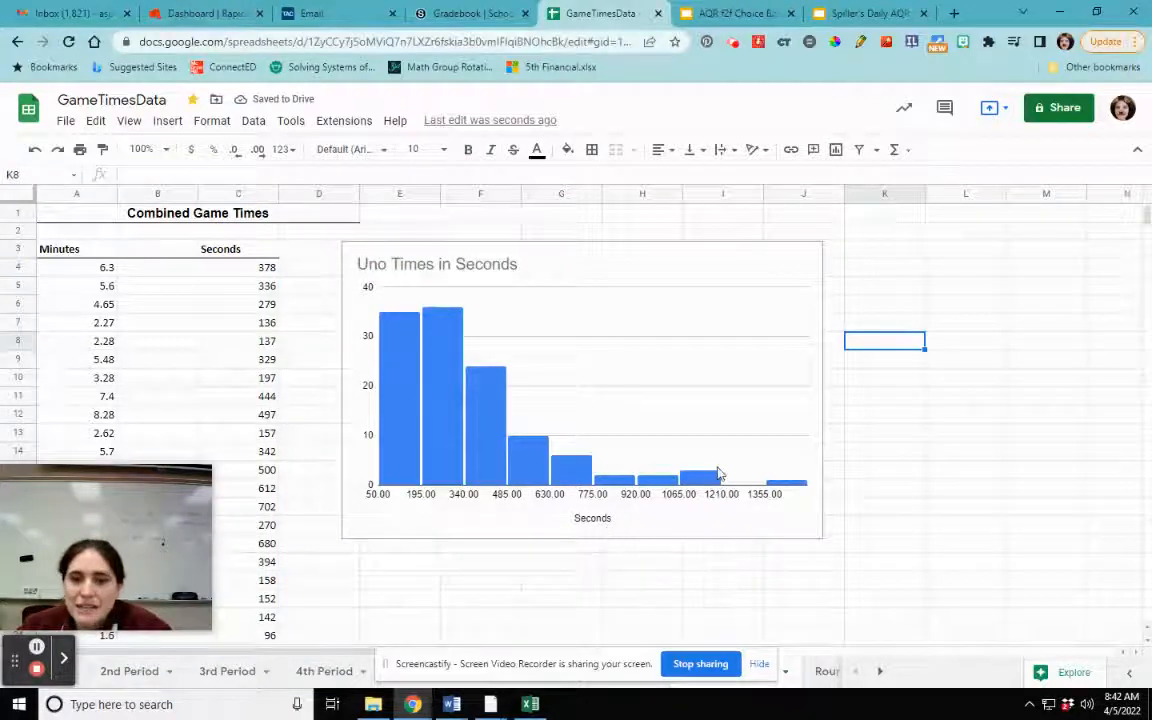
# - Reopen the histogram for editing and display its customization options
pyautogui.click(672, 235)
pyautogui.click(678, 253)
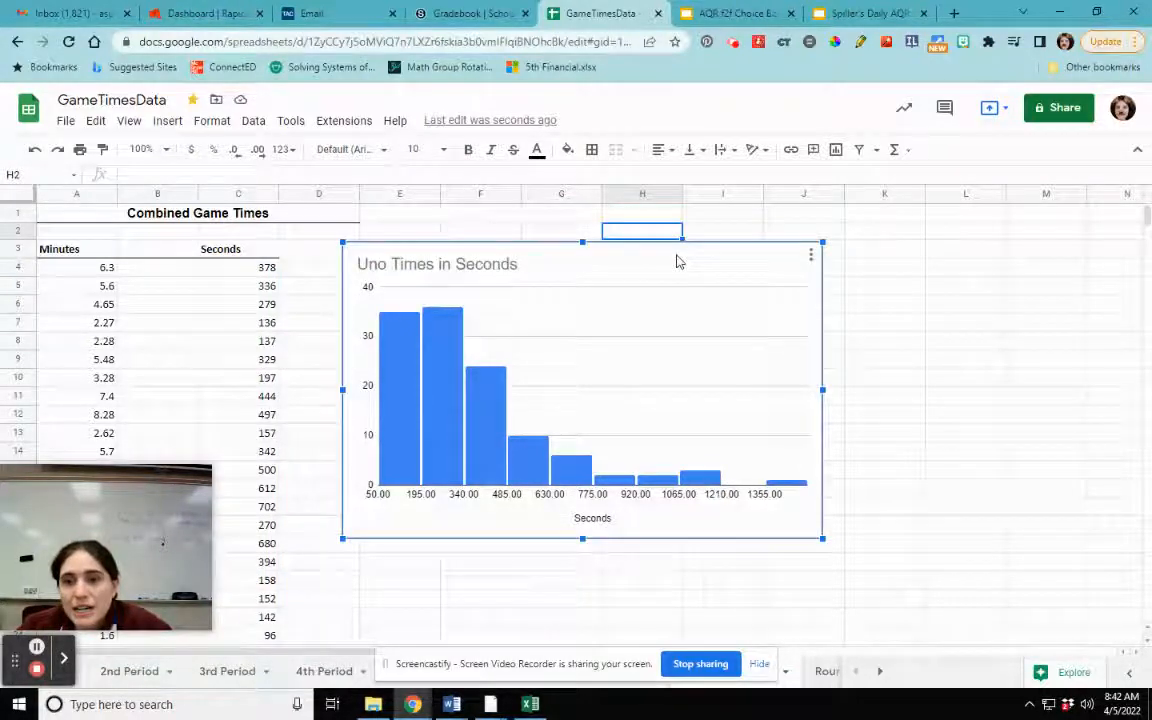
pyautogui.click(811, 256)
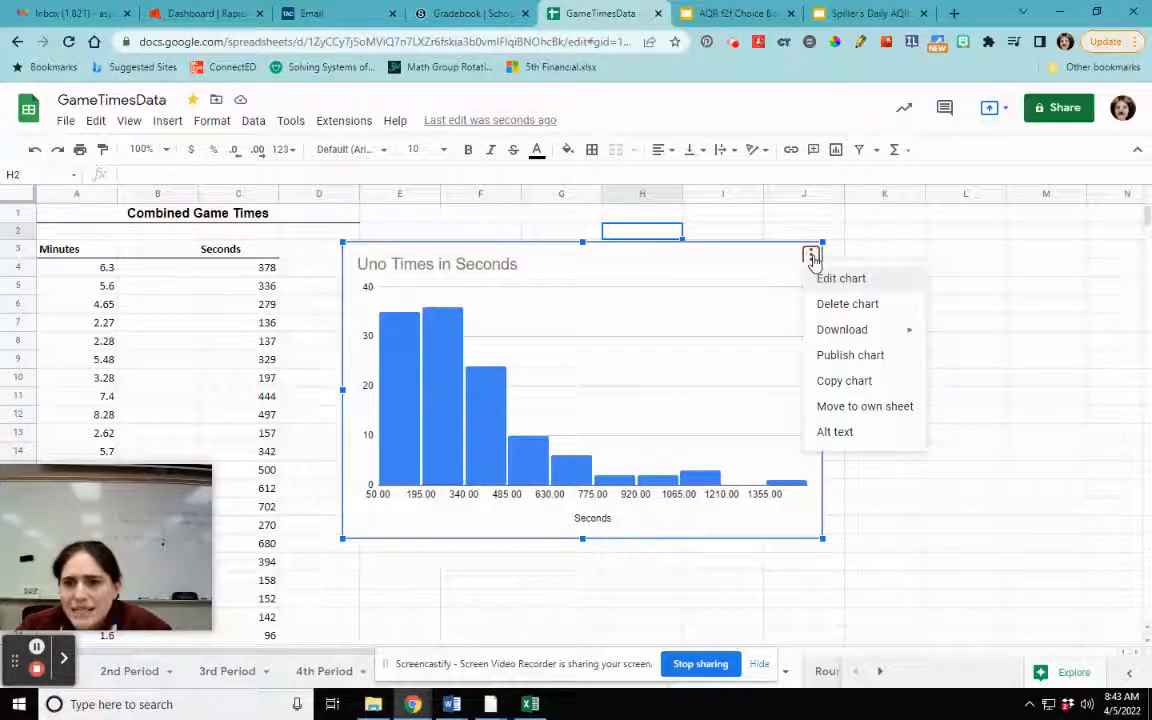
pyautogui.click(840, 277)
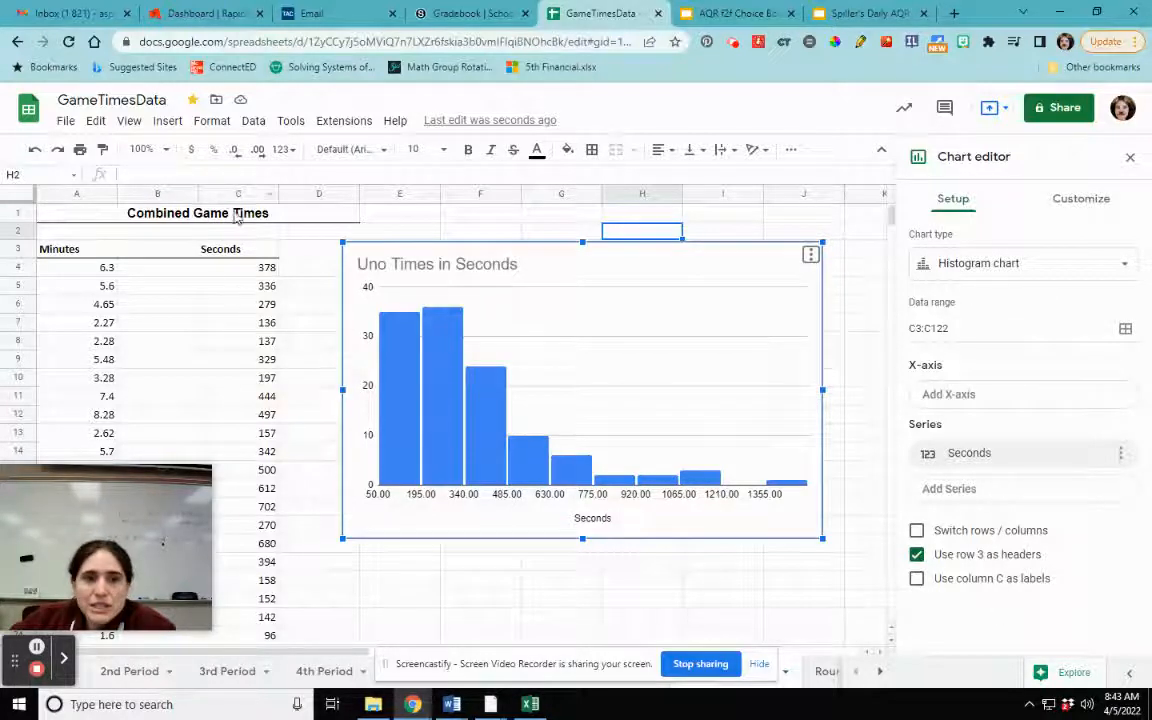
pyautogui.click(1103, 205)
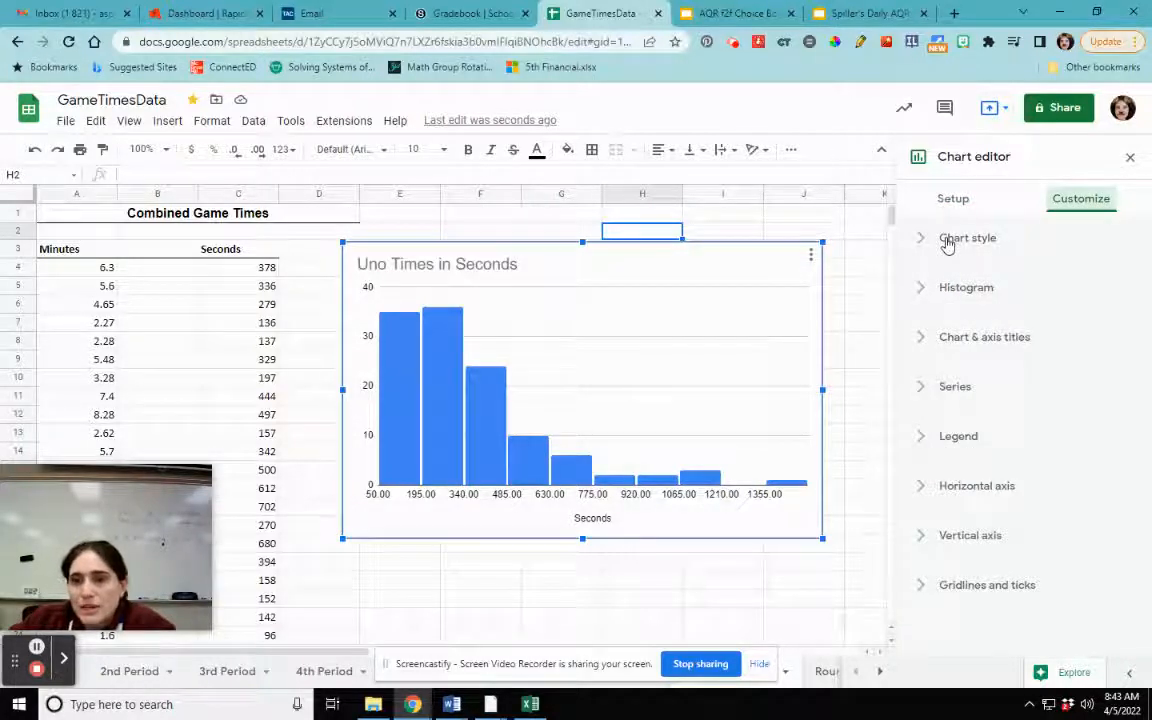
# - Examine the histogram's chart style, series and horizontal axis settings to see what can be customized
pyautogui.click(931, 240)
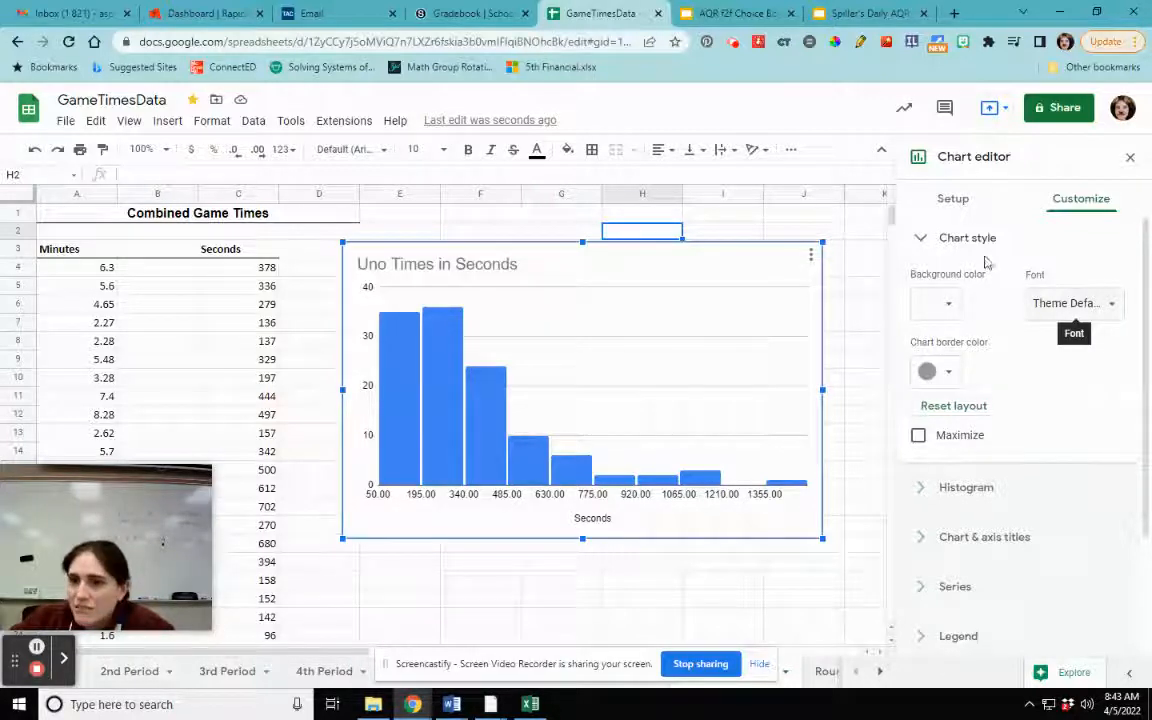
pyautogui.click(921, 239)
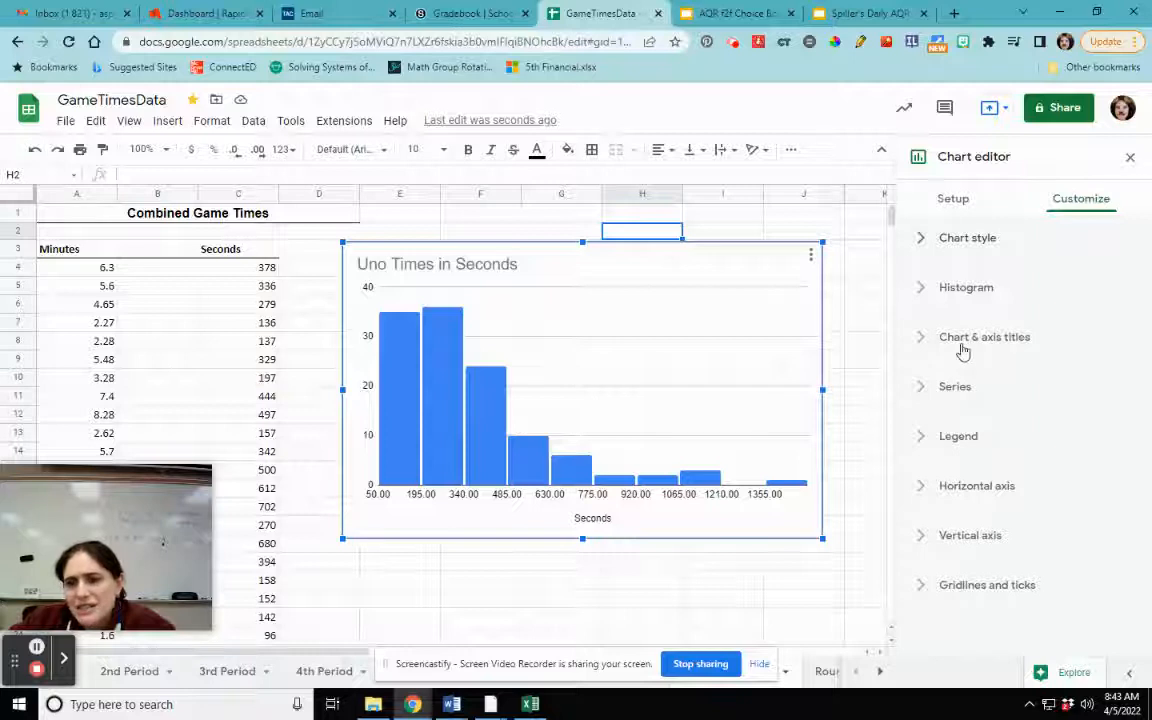
pyautogui.click(928, 390)
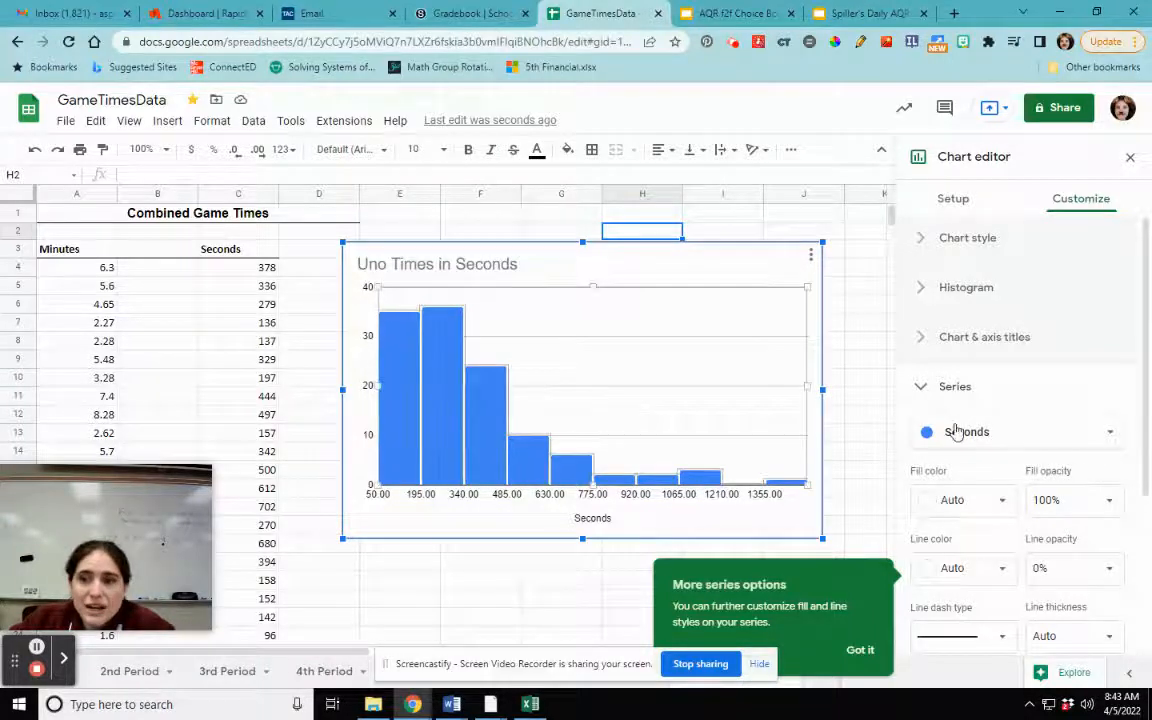
pyautogui.click(1113, 439)
pyautogui.click(1113, 439)
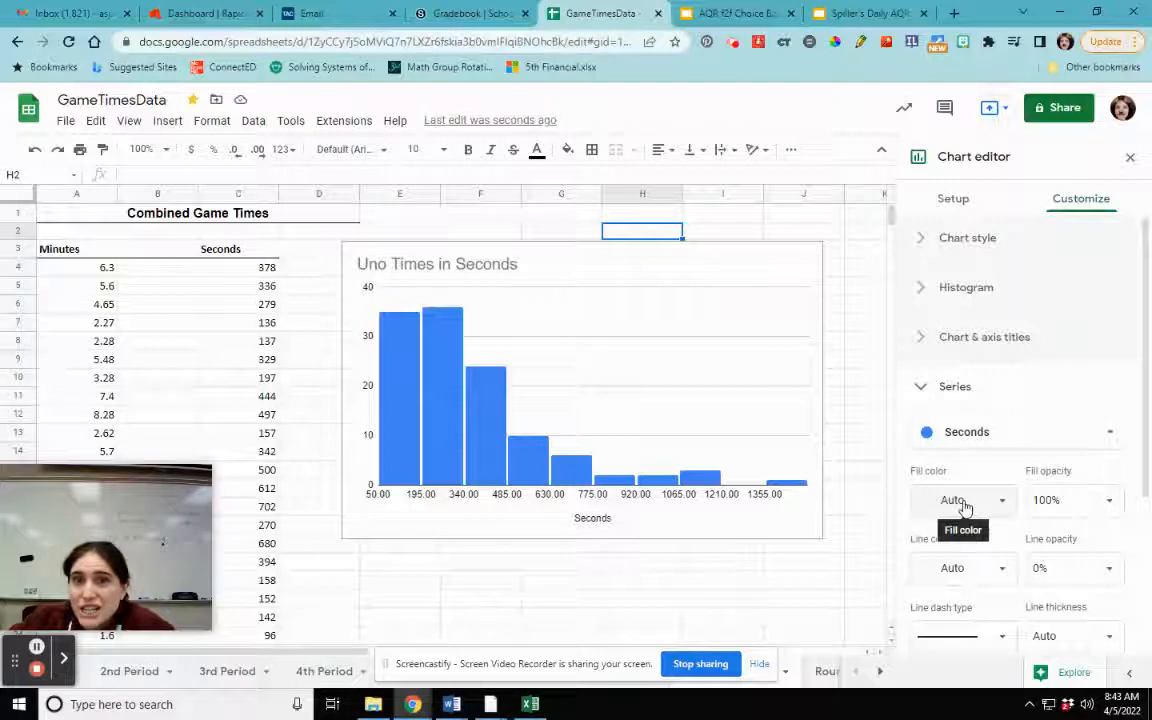
pyautogui.click(921, 387)
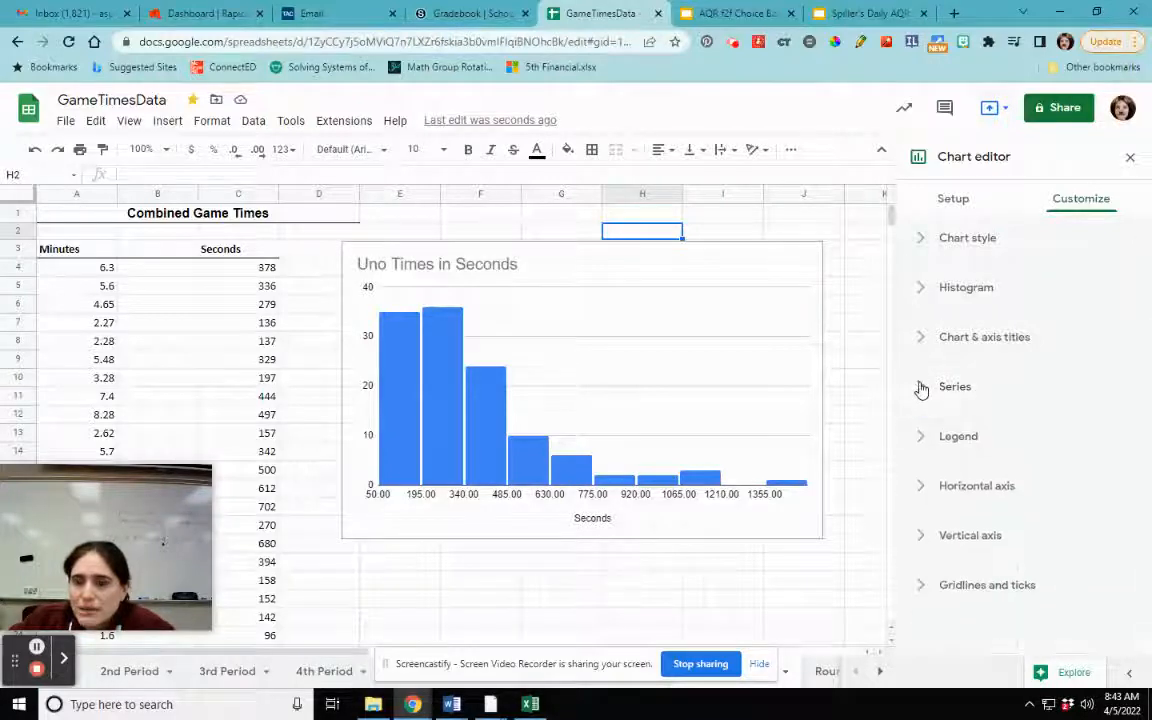
pyautogui.click(920, 490)
pyautogui.scroll(-3, 995, 475)
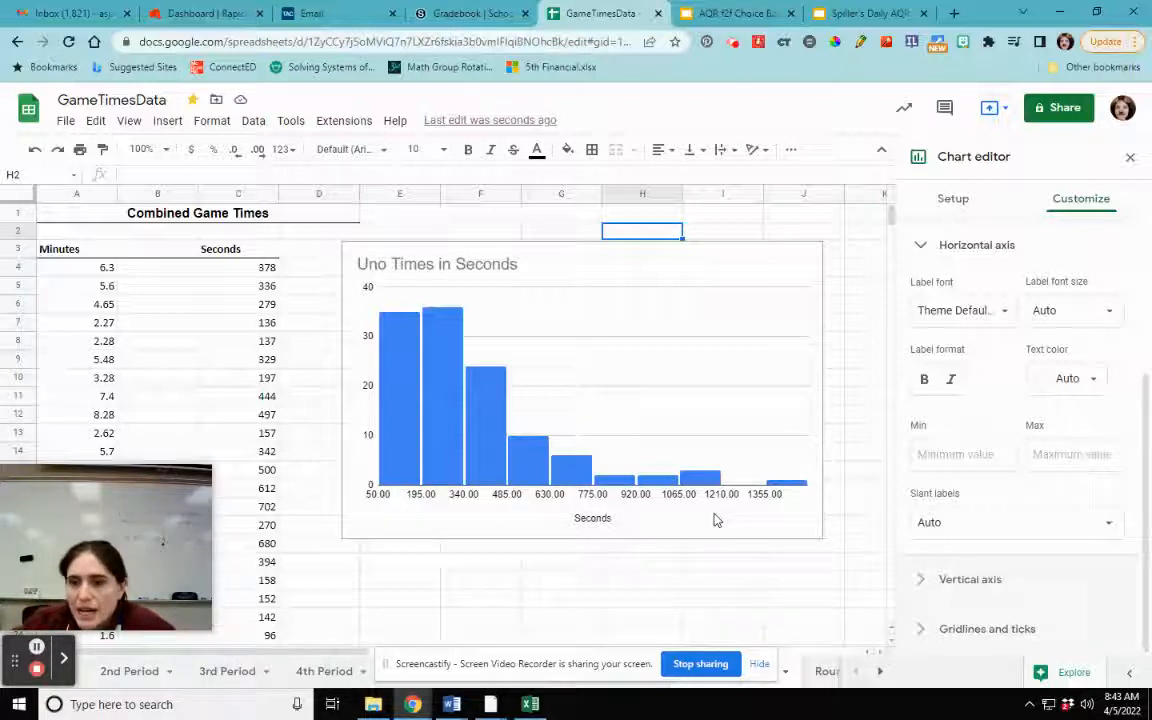
pyautogui.click(924, 250)
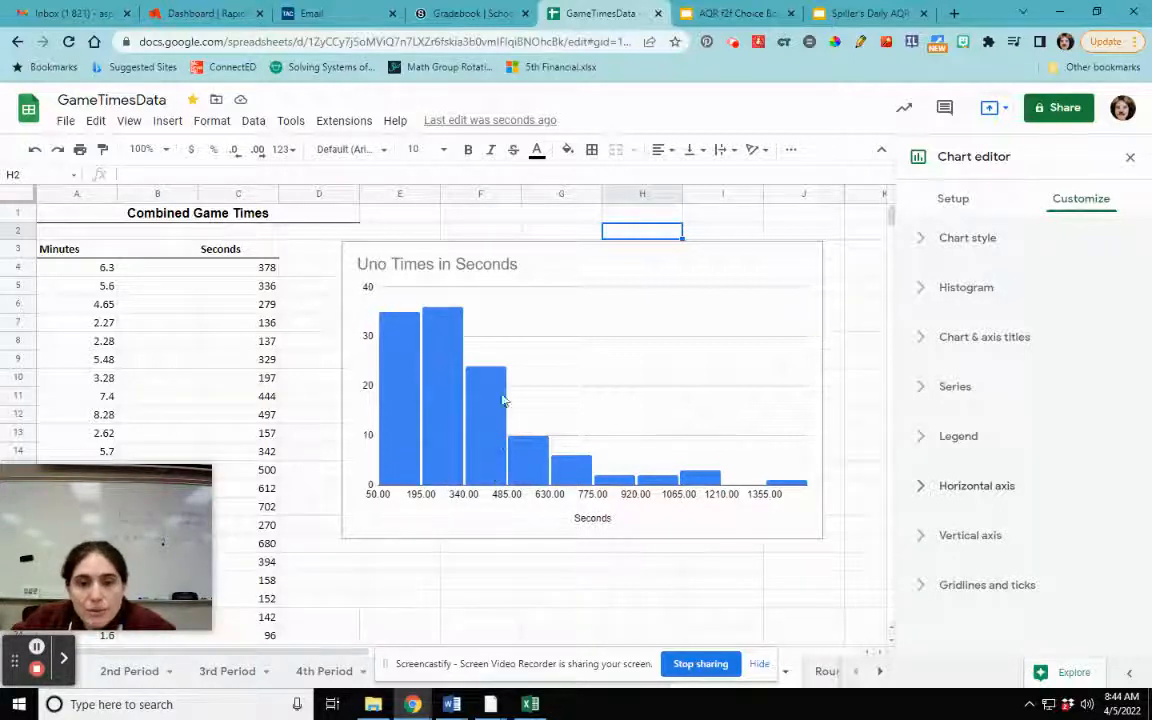
pyautogui.click(921, 487)
pyautogui.scroll(-3, 985, 483)
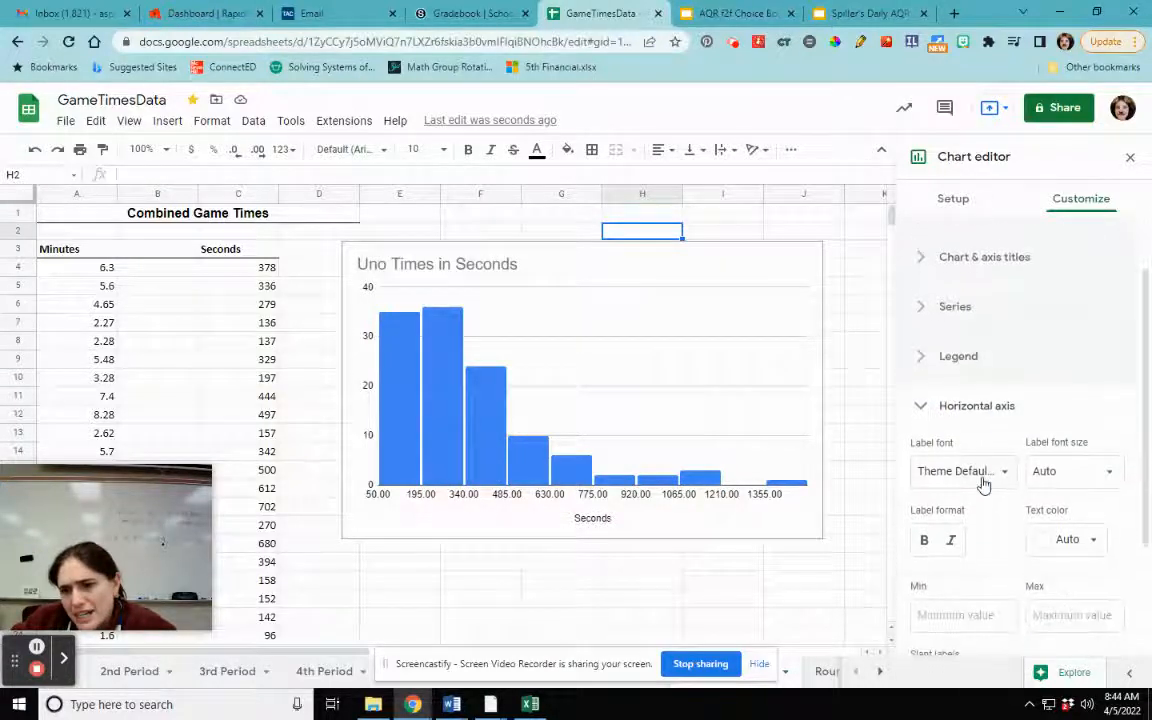
pyautogui.scroll(-2, 985, 483)
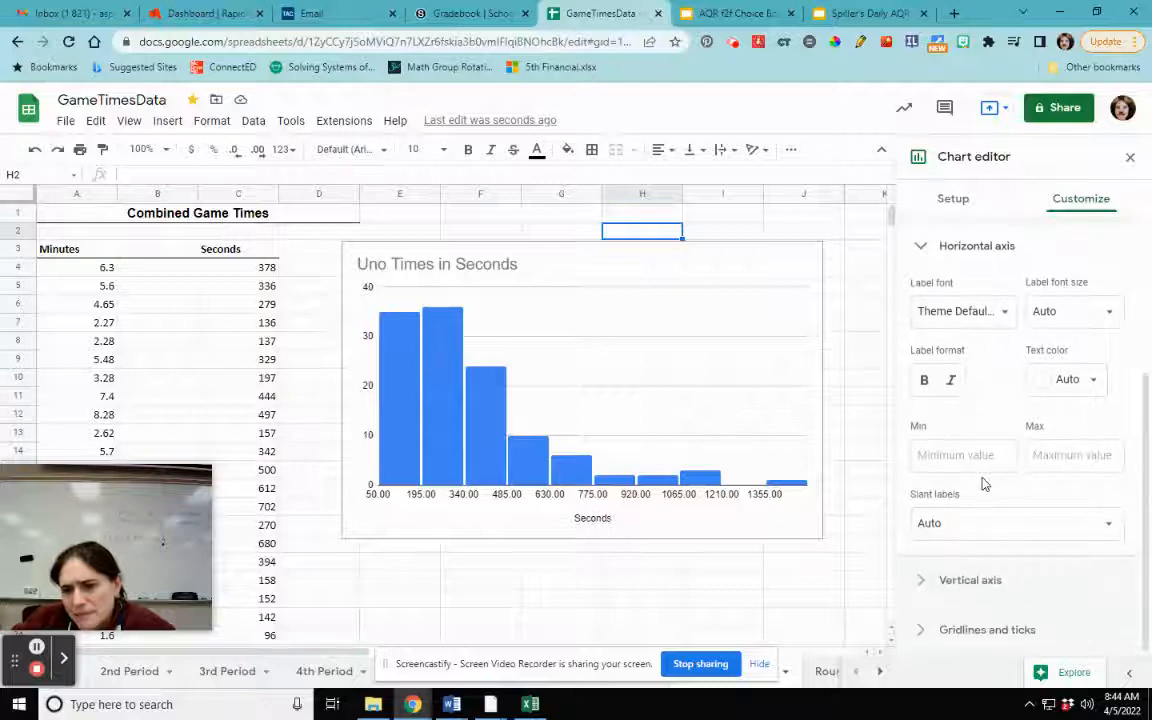
pyautogui.scroll(3, 982, 484)
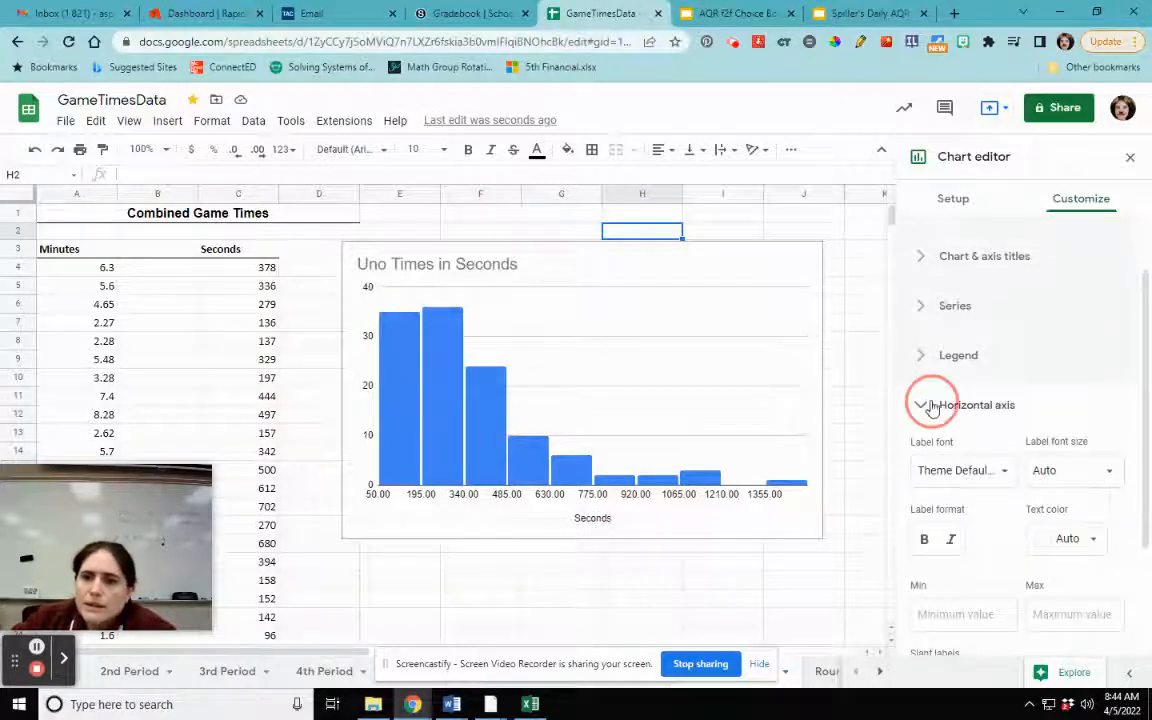
pyautogui.click(928, 404)
# - Set the minimum value of the histogram's horizontal axis to 0
pyautogui.click(652, 480)
pyautogui.rightClick(663, 503)
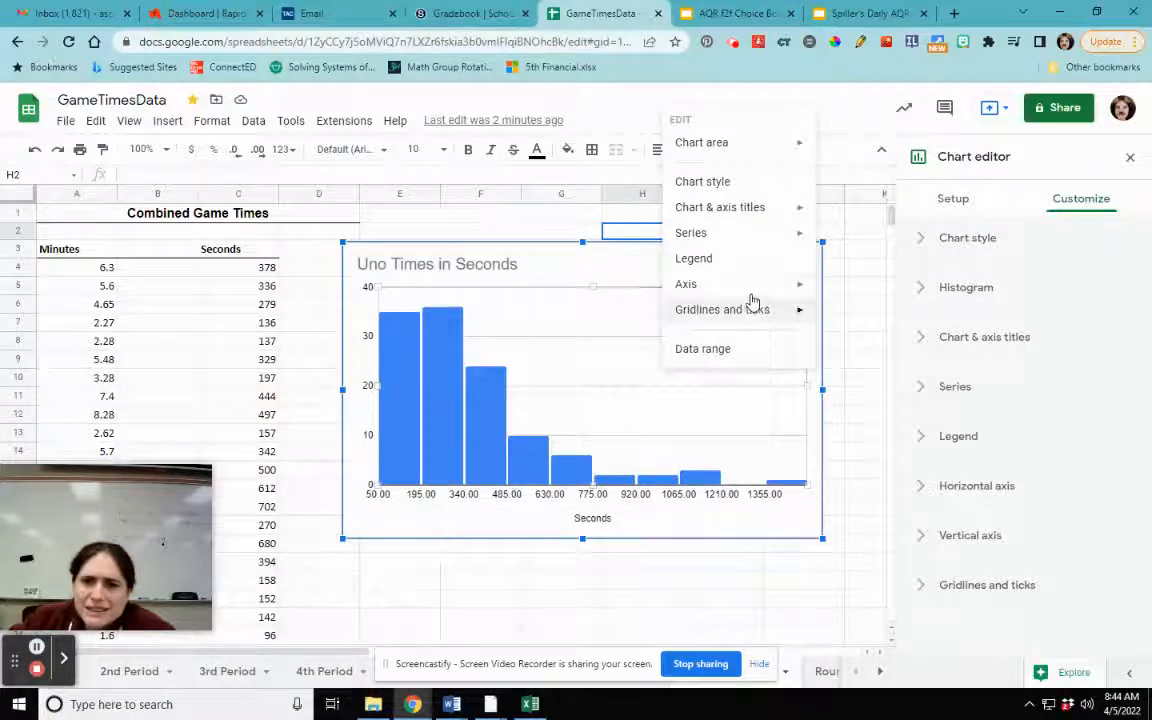
pyautogui.moveTo(752, 287)
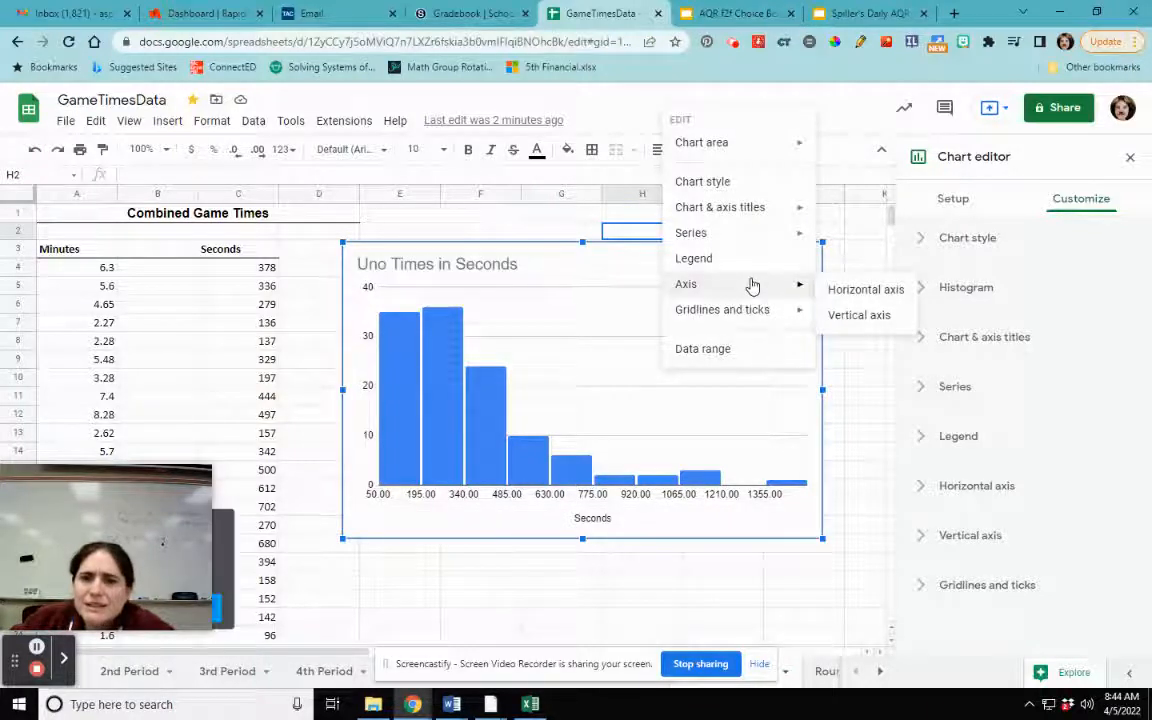
pyautogui.moveTo(754, 208)
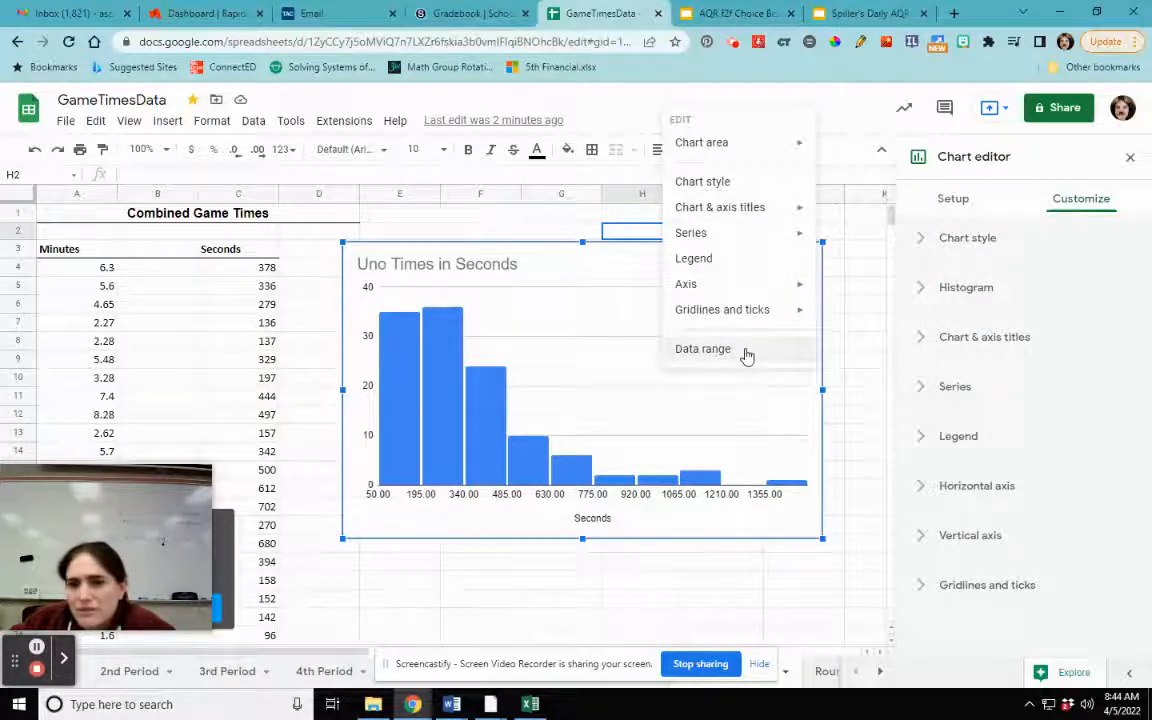
pyautogui.click(857, 290)
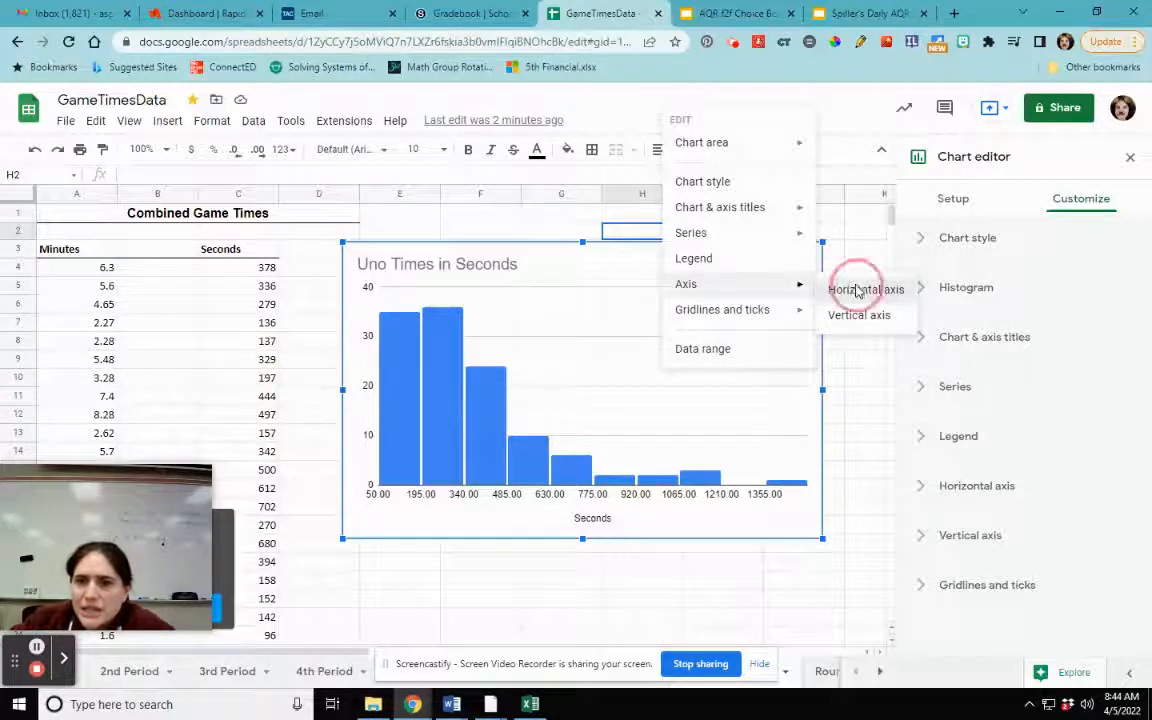
pyautogui.scroll(-3, 1082, 527)
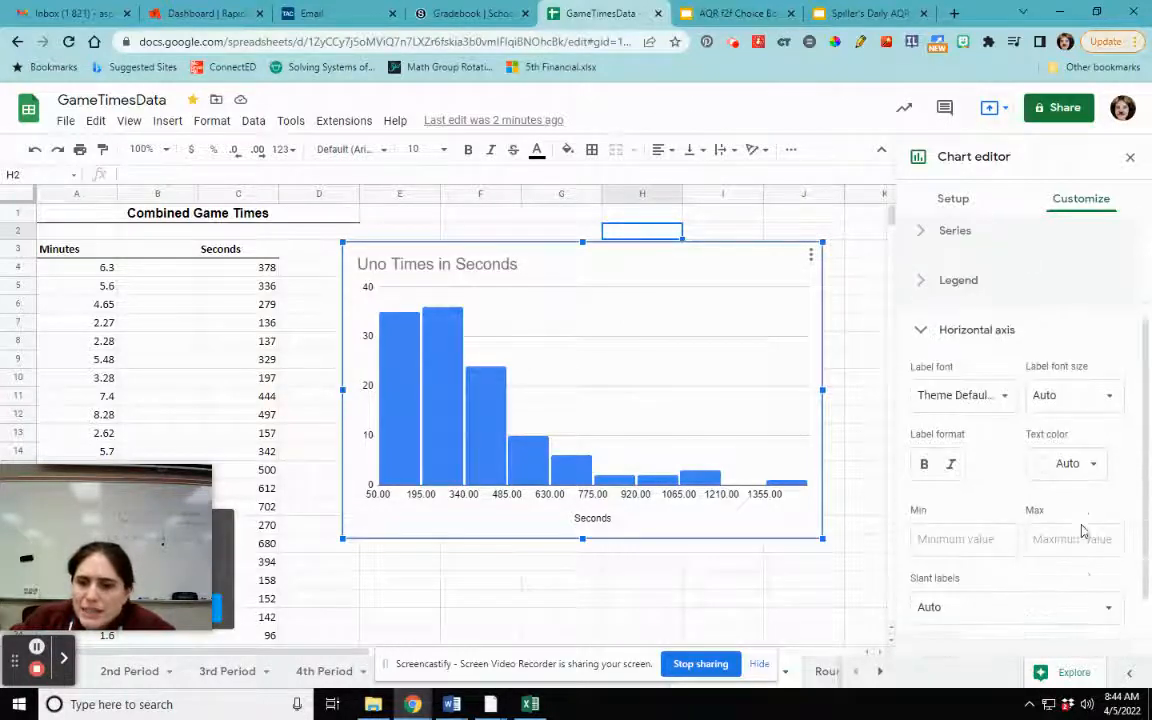
pyautogui.click(963, 457)
pyautogui.write('0')
# - Try a maximum value of 1400 on the histogram's horizontal axis and clear it again
pyautogui.click(1055, 453)
pyautogui.write('1400')
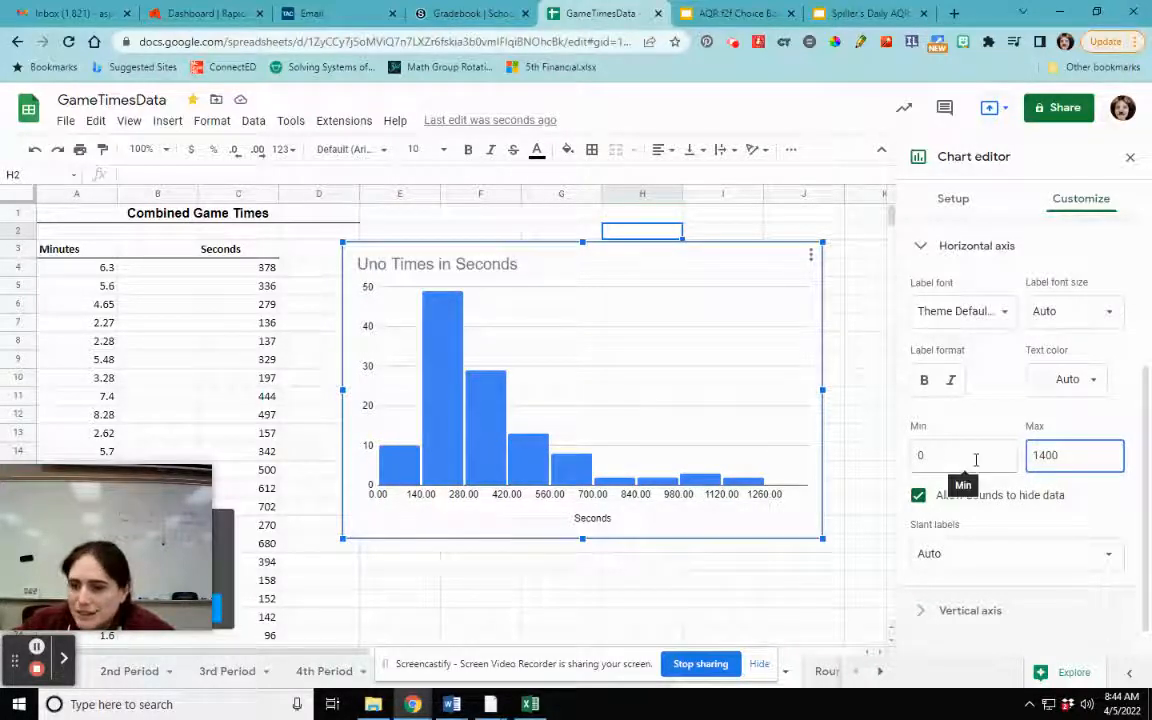
pyautogui.press('BackSpace')
pyautogui.press('BackSpace')
pyautogui.press('BackSpace')
pyautogui.press('BackSpace')
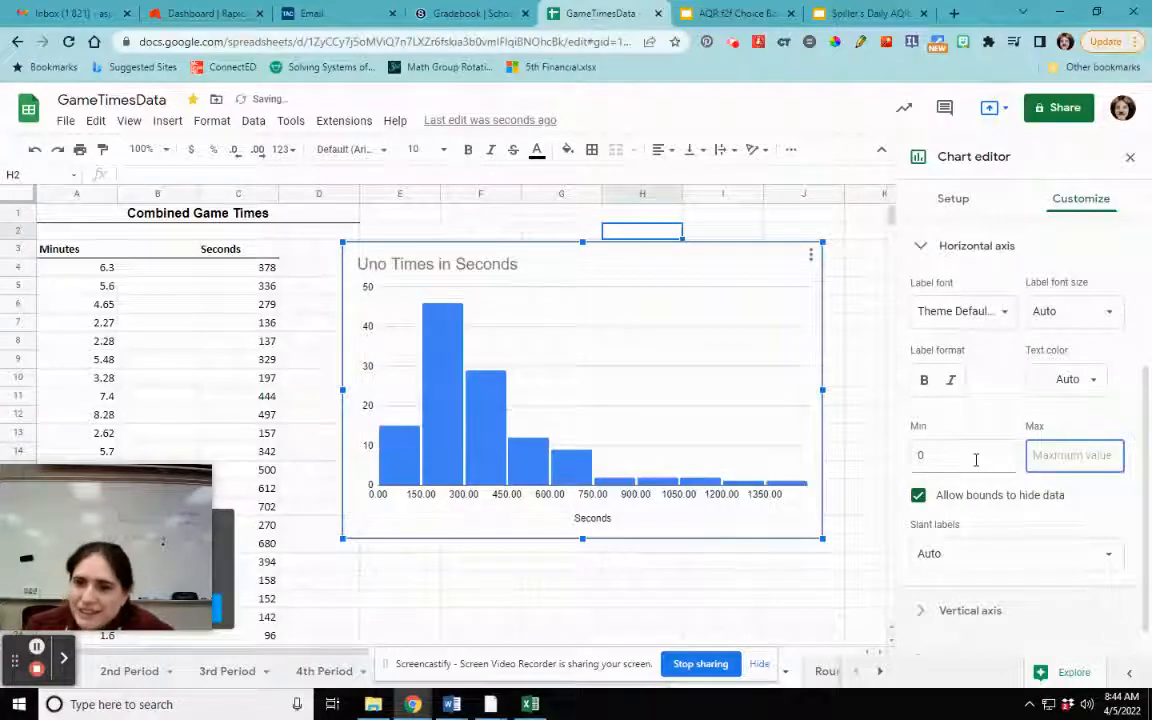